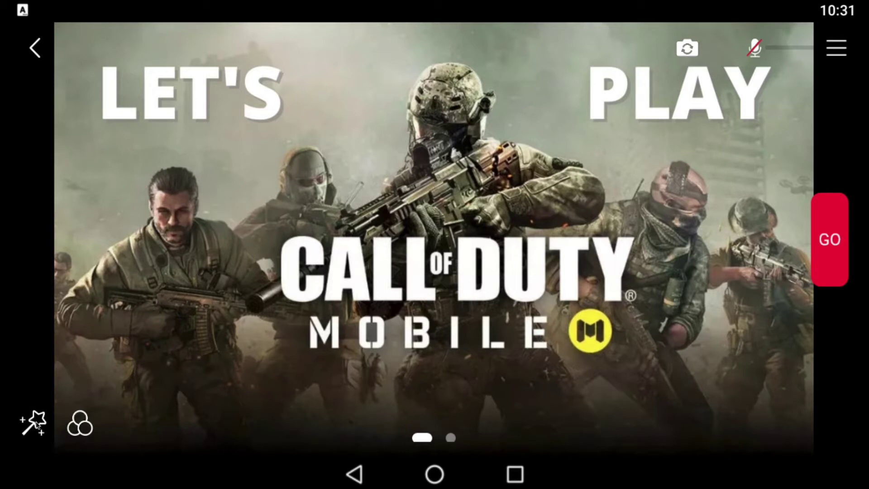
Download the two line title caption template and apply it to the stream preview.
{"action": "left_click", "coordinate": [37, 422]}
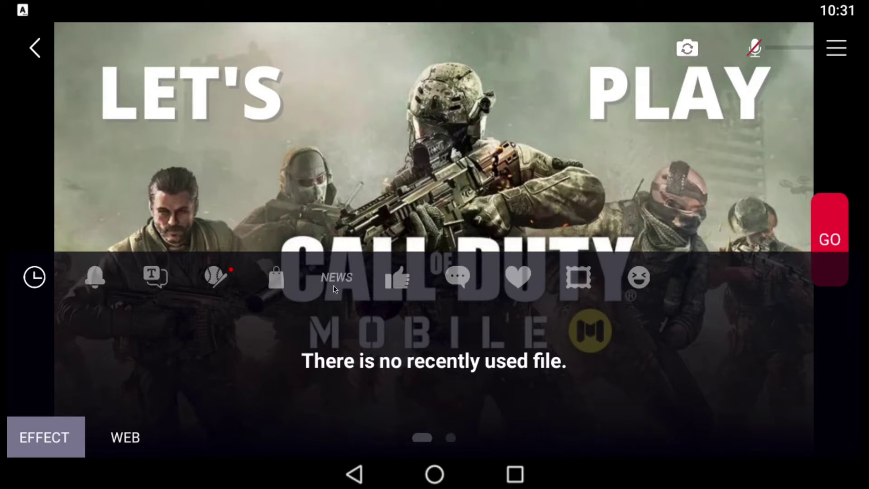
{"action": "left_click", "coordinate": [155, 277]}
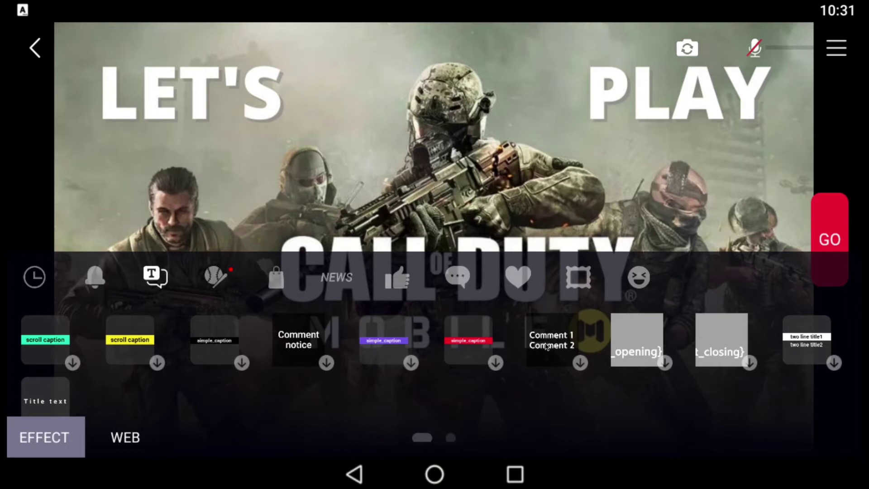
{"action": "left_click", "coordinate": [807, 344]}
{"action": "left_click", "coordinate": [801, 337]}
{"action": "left_click", "coordinate": [801, 337]}
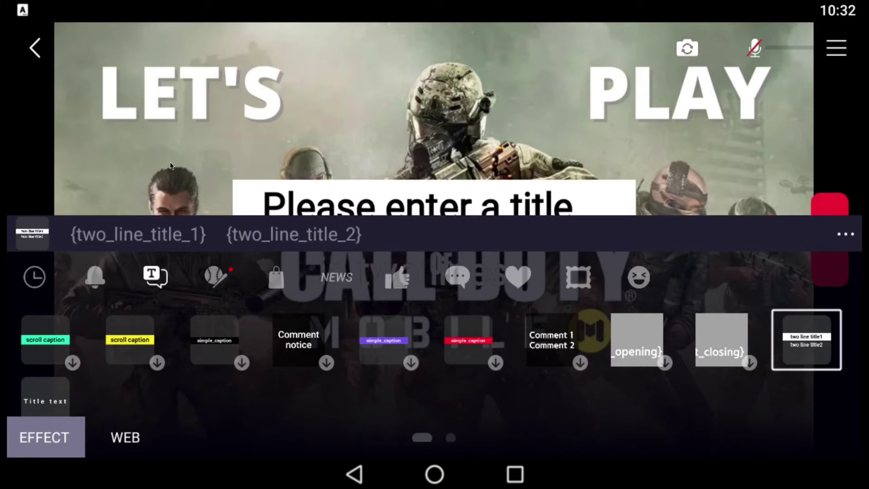
{"action": "left_click", "coordinate": [152, 163]}
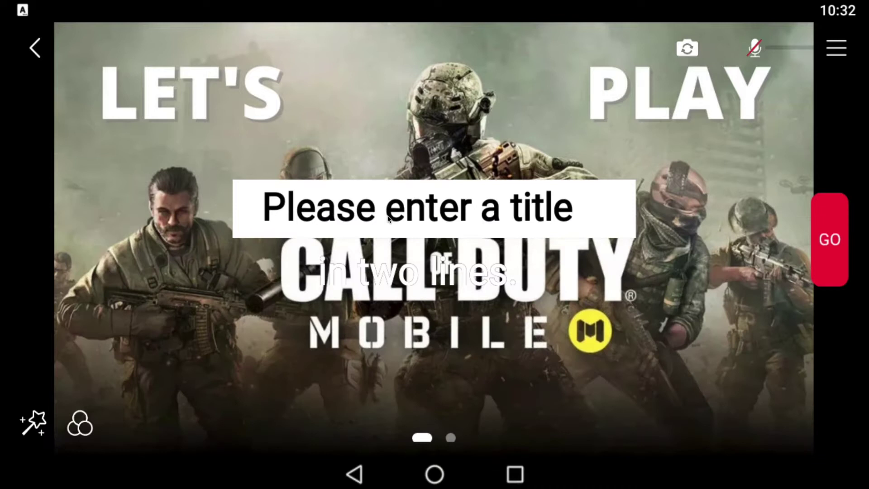
{"action": "left_click", "coordinate": [39, 421]}
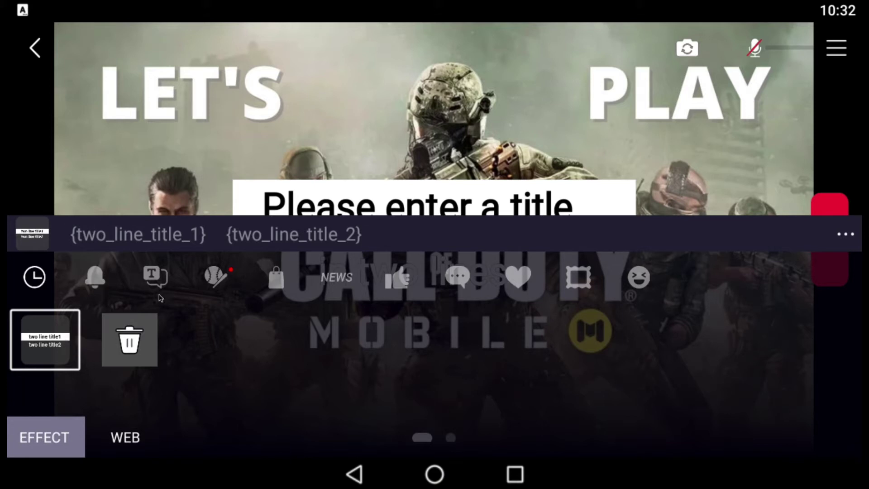
Replace the first title line's placeholder with the presenter's full name.
{"action": "left_click", "coordinate": [139, 234]}
{"action": "left_click", "coordinate": [138, 195]}
{"action": "double_click", "coordinate": [138, 195]}
{"action": "left_click", "coordinate": [199, 198]}
{"action": "left_click", "coordinate": [198, 200]}
{"action": "left_click", "coordinate": [182, 202]}
{"action": "left_click", "coordinate": [225, 156]}
{"action": "type", "text": "Roberto S"}
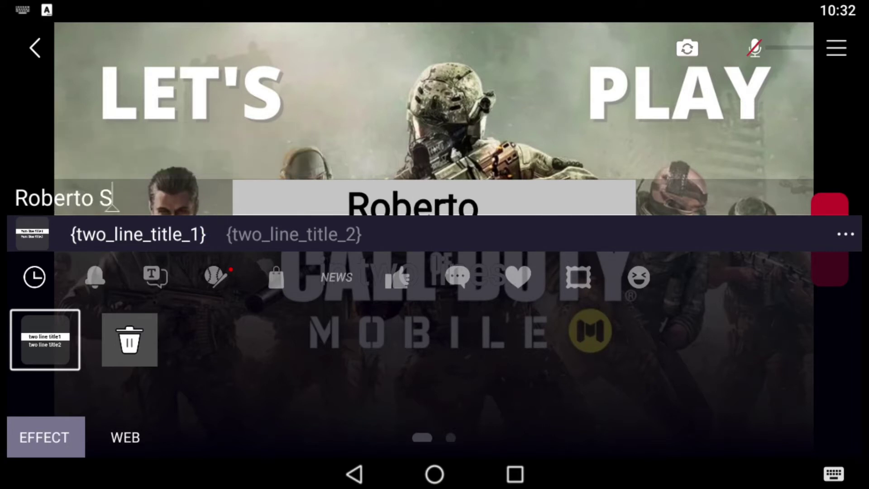
{"action": "type", "text": ". Matthews"}
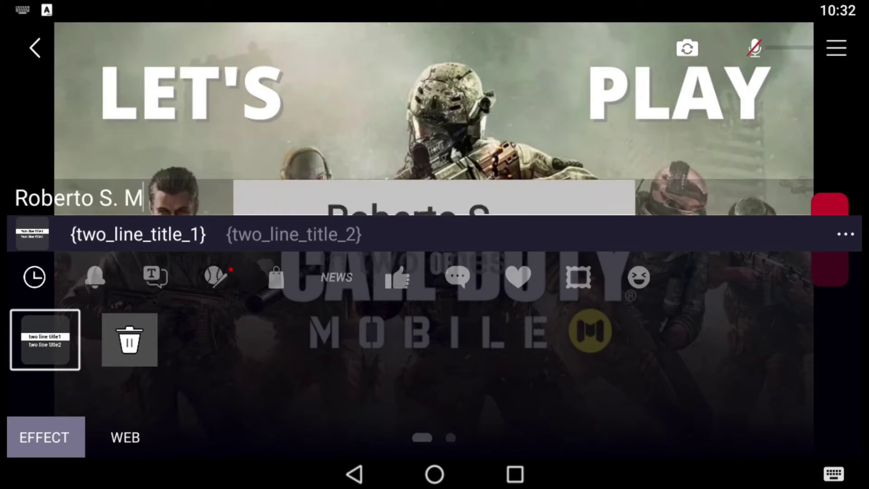
Change the second title line to 'Musica Religiosa Studios' and close the editor.
{"action": "left_click", "coordinate": [304, 233]}
{"action": "double_click", "coordinate": [129, 199]}
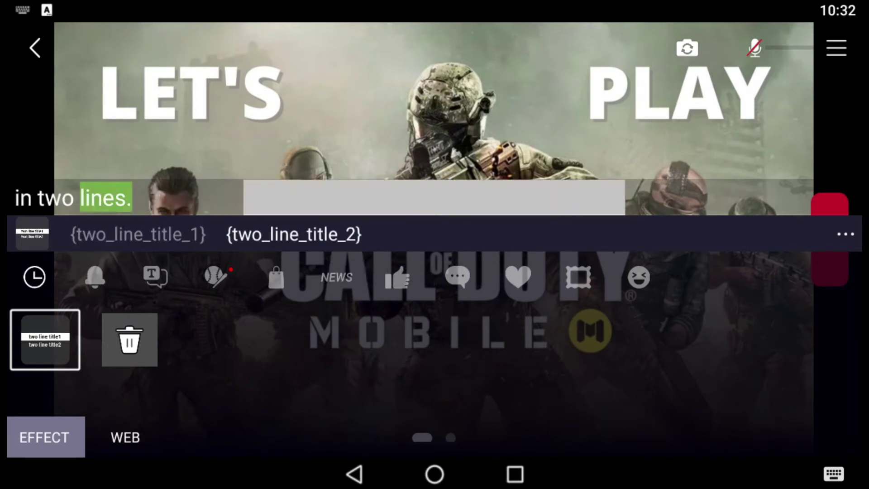
{"action": "key", "text": "ctrl+a"}
{"action": "type", "text": "Musica Religiosa Studios"}
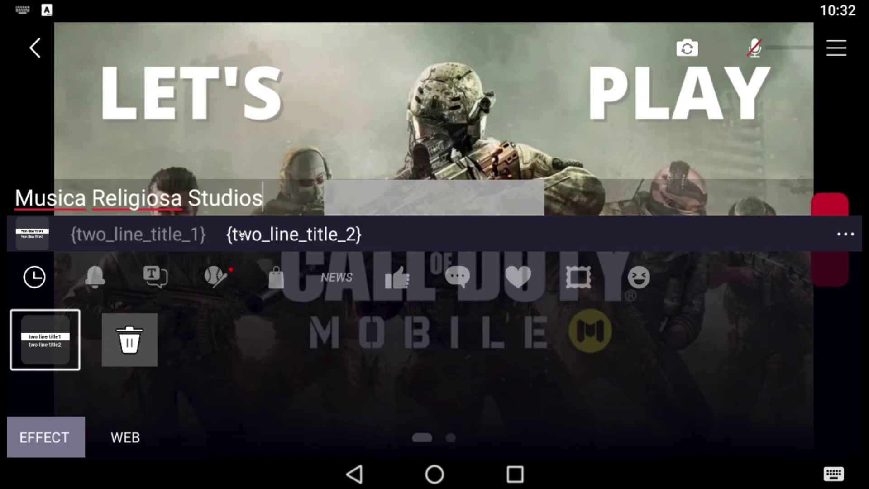
{"action": "left_click", "coordinate": [368, 147]}
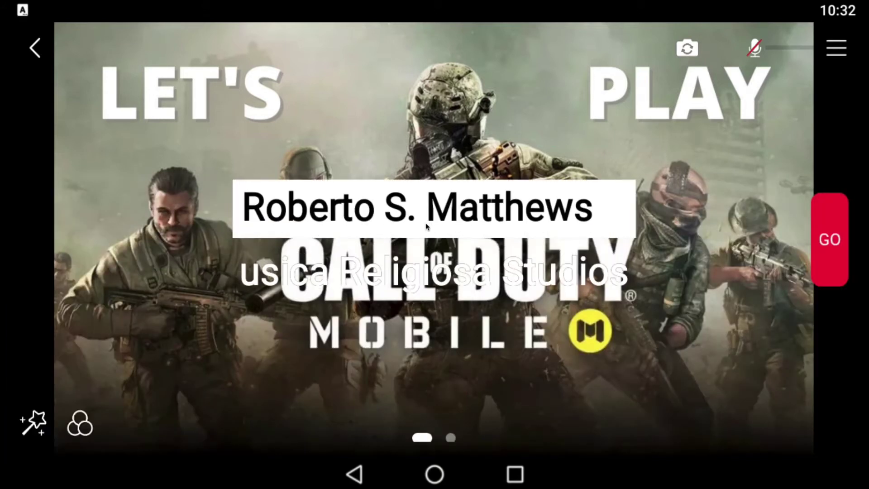
Remove the two-line title from the stream using the recently used effects list.
{"action": "left_click", "coordinate": [39, 427]}
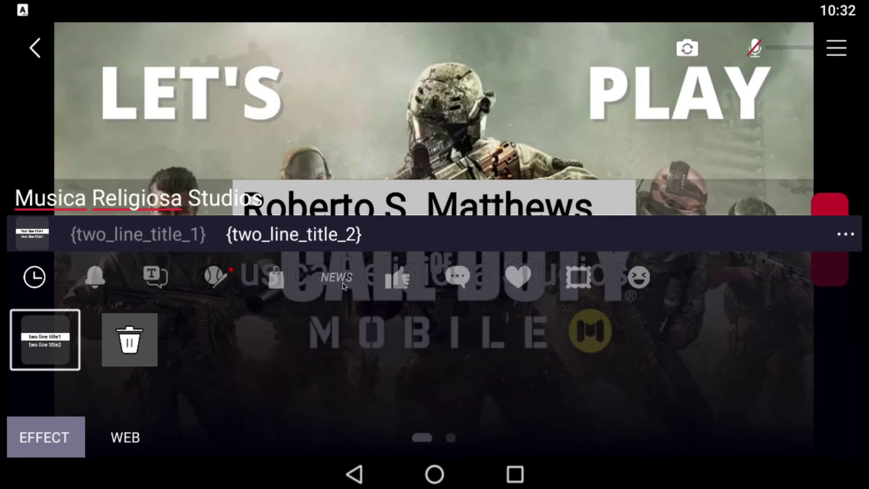
{"action": "left_click", "coordinate": [154, 277]}
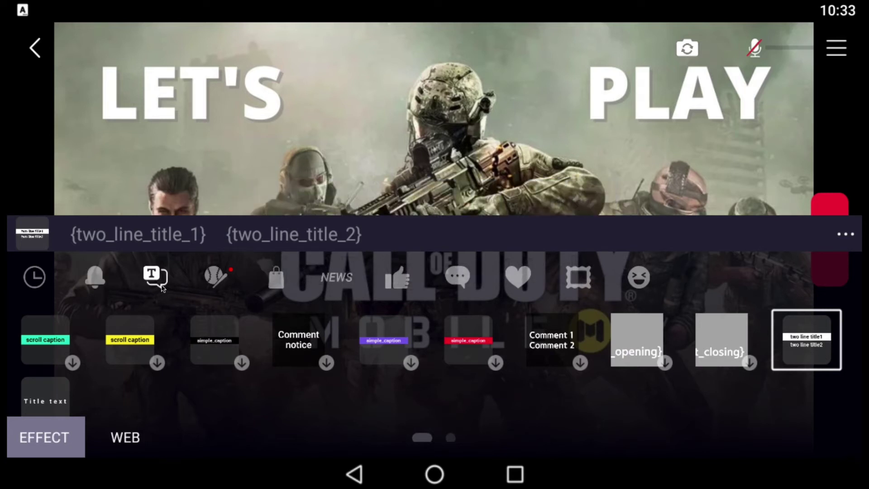
{"action": "left_click", "coordinate": [39, 280]}
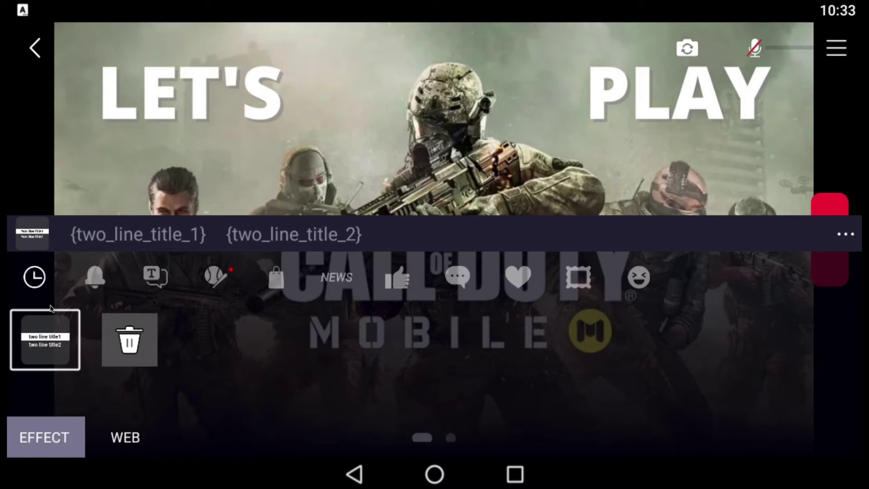
{"action": "left_click", "coordinate": [50, 336]}
{"action": "left_click", "coordinate": [112, 185]}
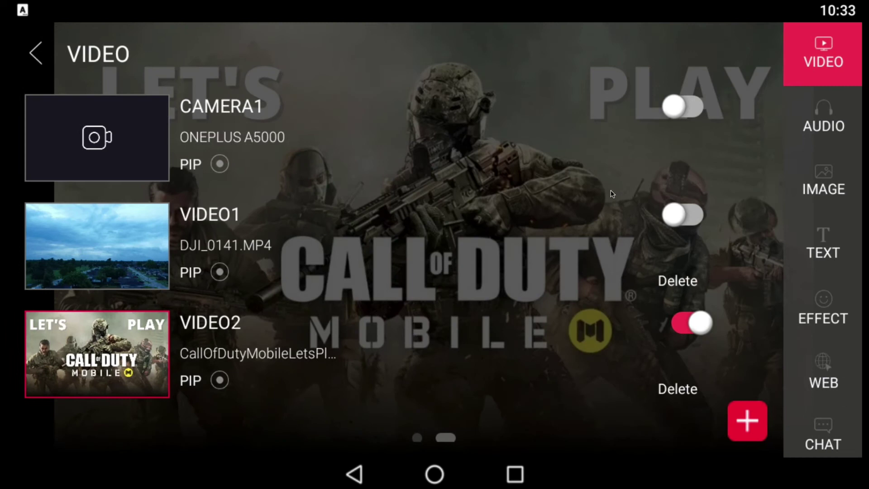
Create a new text overlay with the presenter's name and 'Musica Religiosa Studios'.
{"action": "left_click", "coordinate": [821, 246]}
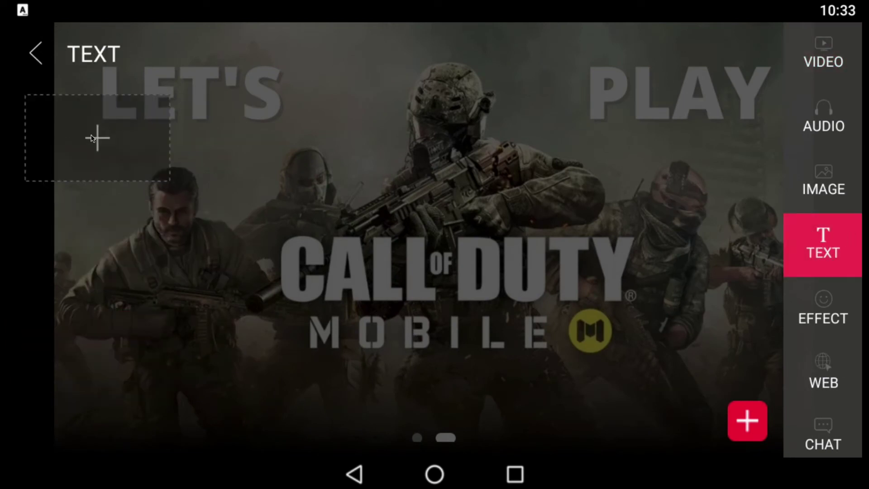
{"action": "left_click", "coordinate": [109, 135]}
{"action": "left_click", "coordinate": [535, 164]}
{"action": "type", "text": "Roberto S> Ma"}
{"action": "key", "text": "BackSpace"}
{"action": "key", "text": "BackSpace"}
{"action": "key", "text": "BackSpace"}
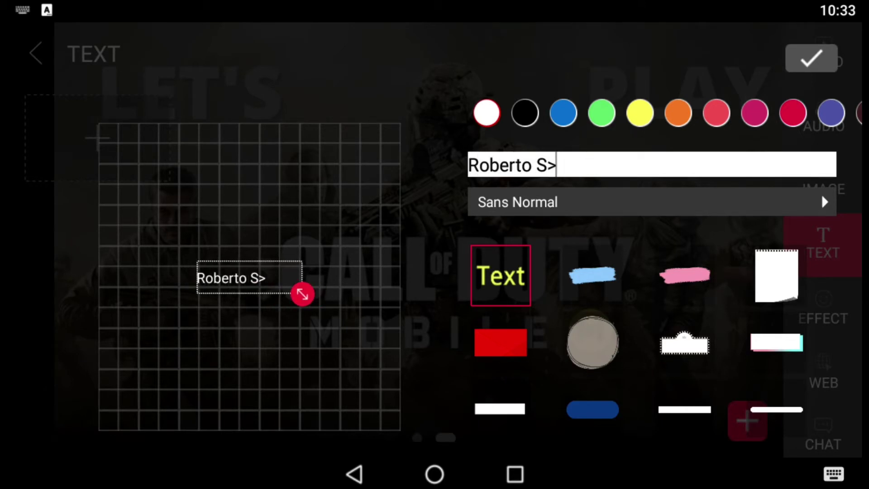
{"action": "key", "text": "BackSpace"}
{"action": "type", "text": ". Matthews "}
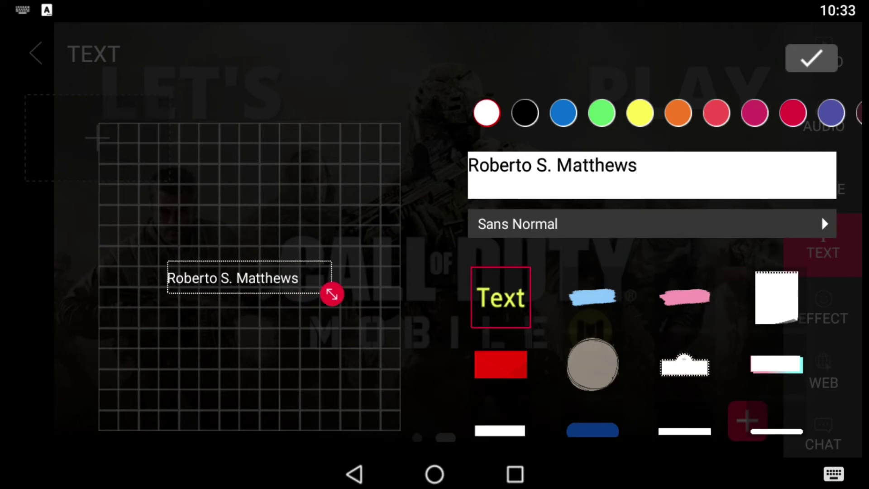
{"action": "type", "text": "Musica Religiosa Studios"}
{"action": "key", "text": "Return"}
{"action": "key", "text": "Return"}
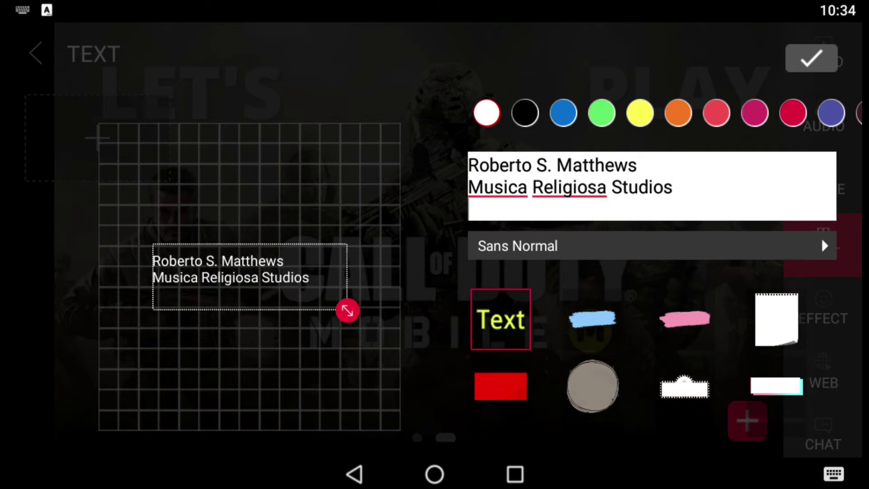
{"action": "key", "text": "Return"}
{"action": "key", "text": "Return"}
{"action": "key", "text": "BackSpace"}
{"action": "key", "text": "BackSpace"}
{"action": "key", "text": "BackSpace"}
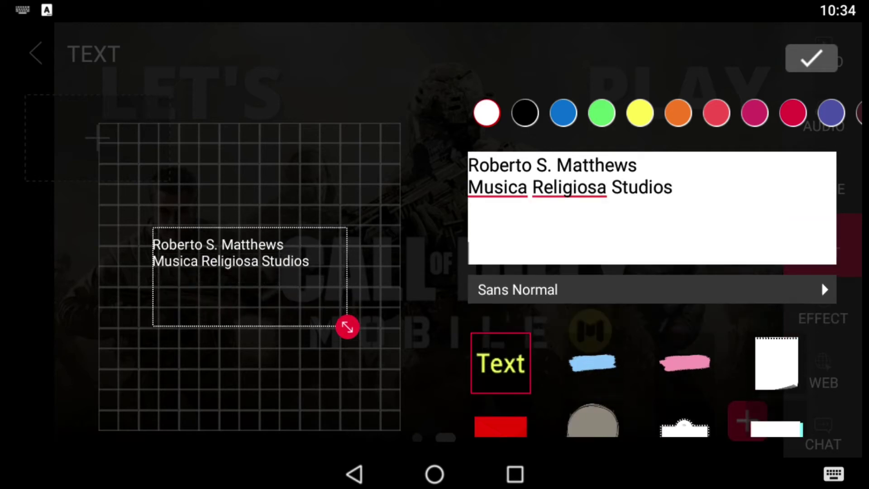
{"action": "key", "text": "BackSpace"}
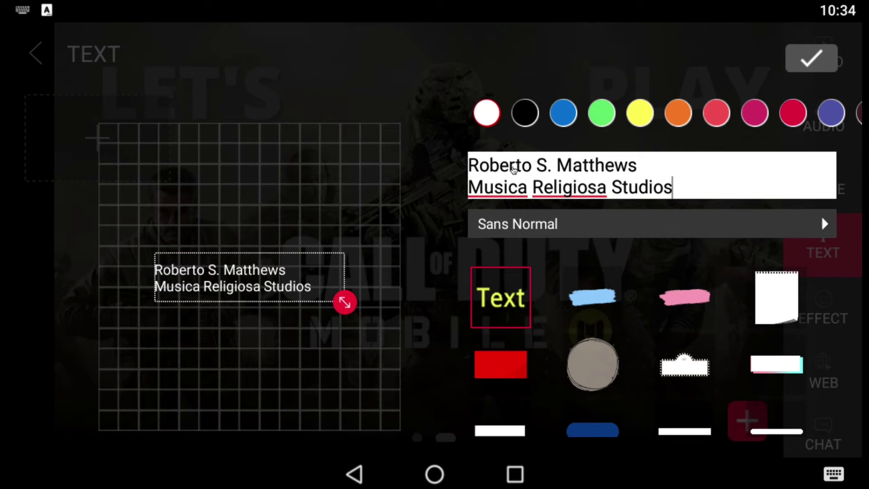
Apply the blue pill background style, then nudge and slightly enlarge the caption.
{"action": "scroll", "coordinate": [686, 322], "scroll_direction": "down", "scroll_amount": 5}
{"action": "scroll", "coordinate": [686, 322], "scroll_direction": "down", "scroll_amount": 5}
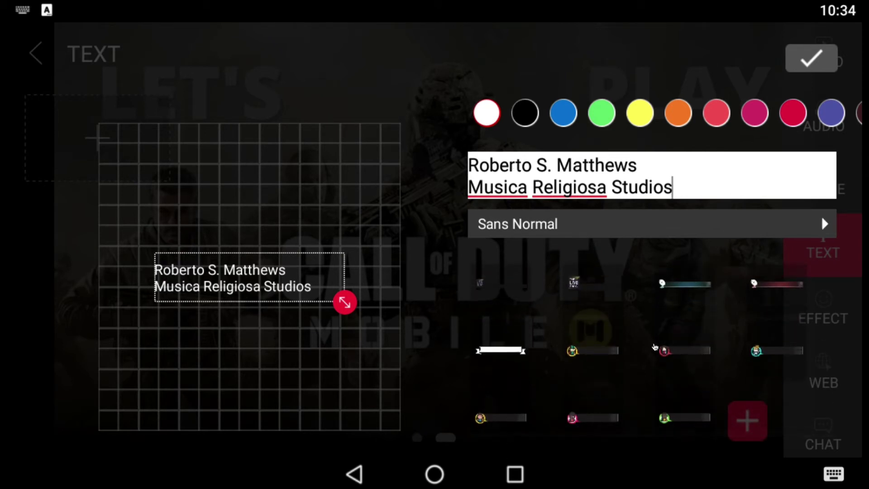
{"action": "scroll", "coordinate": [654, 347], "scroll_direction": "up", "scroll_amount": 10}
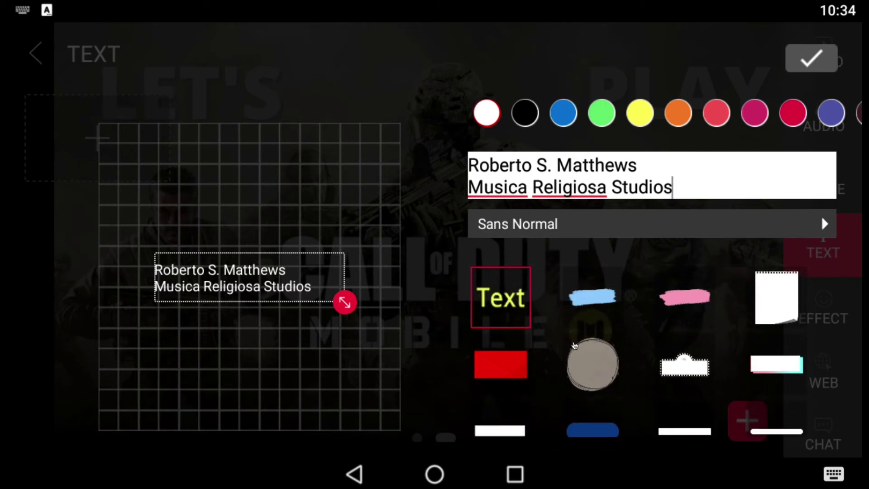
{"action": "scroll", "coordinate": [574, 345], "scroll_direction": "down", "scroll_amount": 3}
{"action": "scroll", "coordinate": [596, 405], "scroll_direction": "up", "scroll_amount": 3}
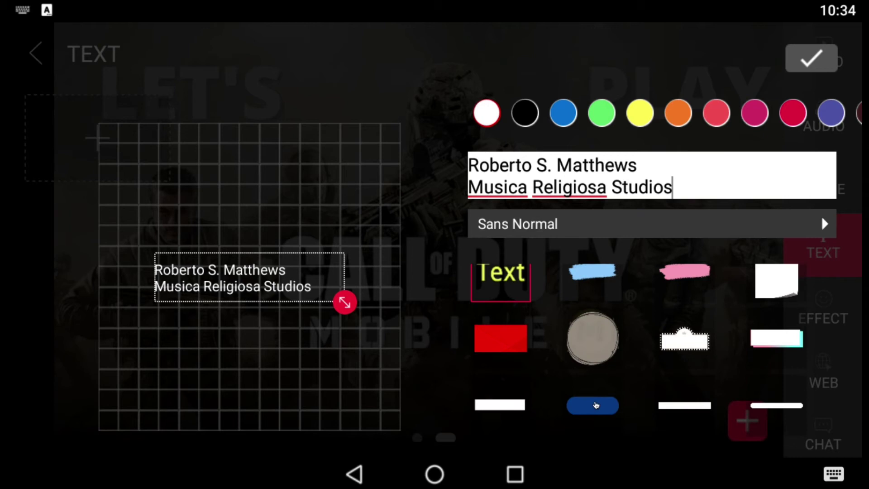
{"action": "left_click", "coordinate": [596, 405]}
{"action": "mouse_move", "coordinate": [289, 298]}
{"action": "left_mouse_down"}
{"action": "mouse_move", "coordinate": [307, 285]}
{"action": "mouse_move", "coordinate": [297, 286]}
{"action": "left_mouse_up"}
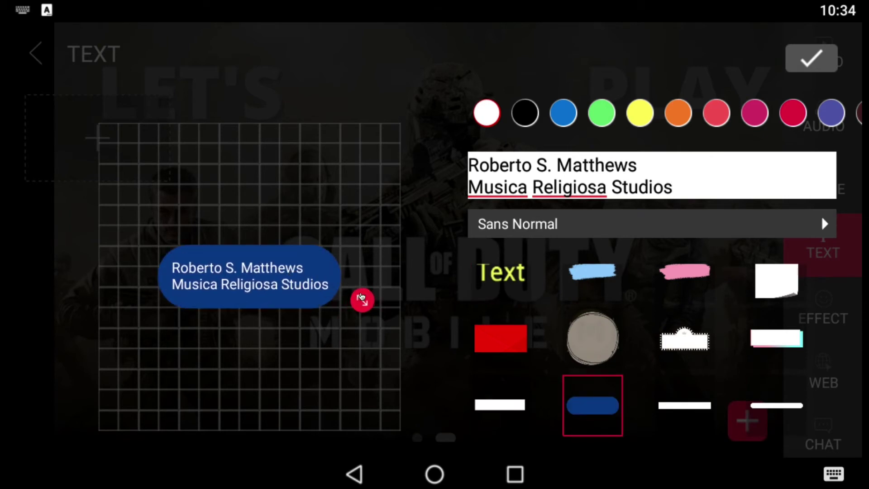
{"action": "mouse_move", "coordinate": [362, 297]}
{"action": "left_mouse_down"}
{"action": "mouse_move", "coordinate": [372, 301]}
{"action": "mouse_move", "coordinate": [365, 301]}
{"action": "left_mouse_up"}
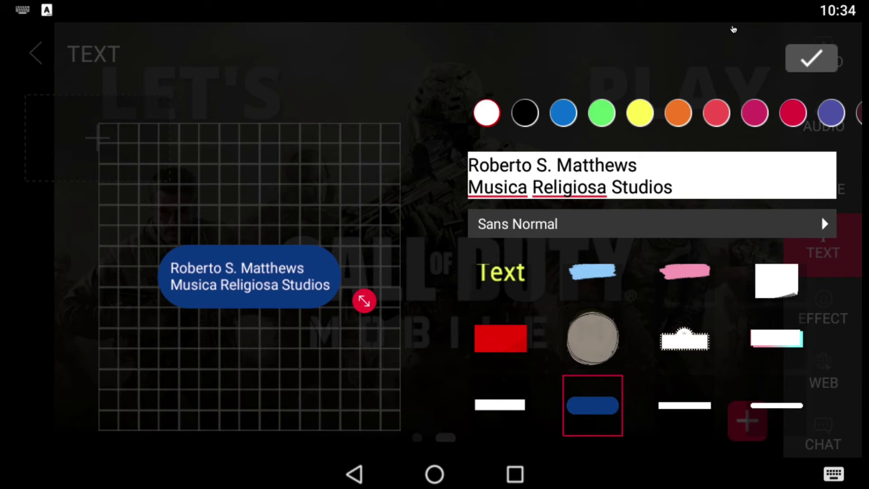
Confirm the blue name pill, resize it and lock it in the lower-left corner.
{"action": "left_click", "coordinate": [809, 58]}
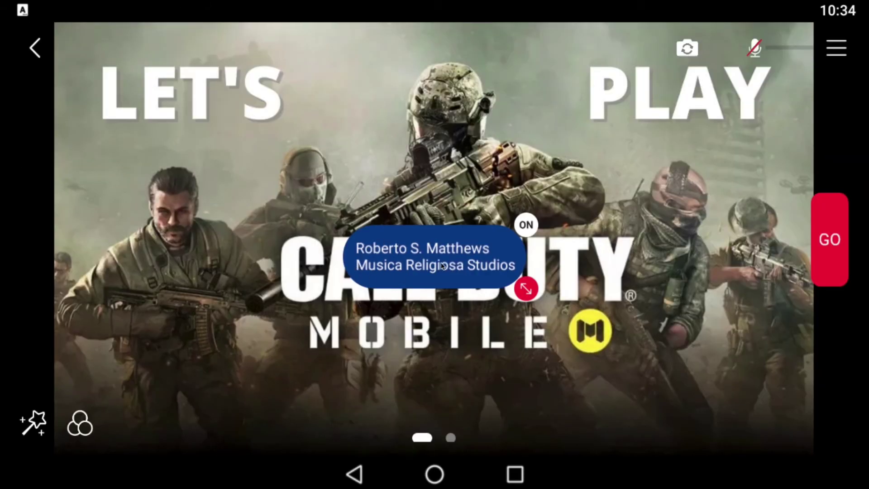
{"action": "left_click_drag", "start_coordinate": [442, 266], "coordinate": [252, 275]}
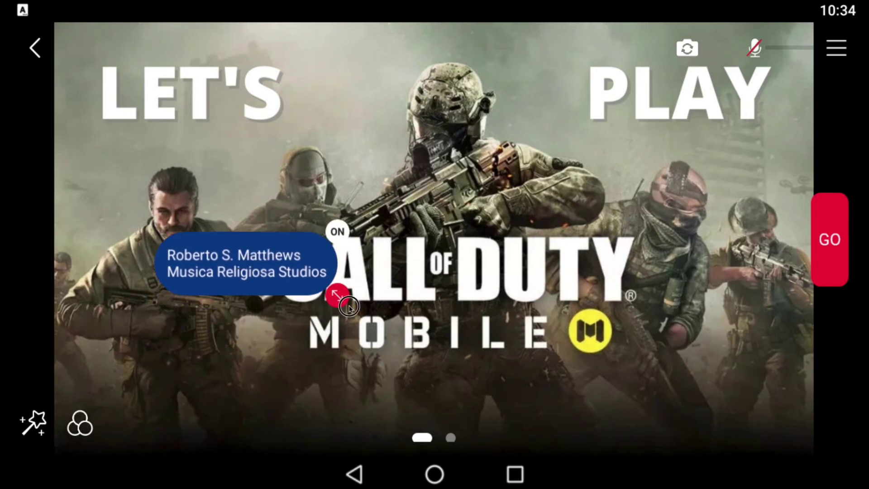
{"action": "left_click_drag", "start_coordinate": [348, 307], "coordinate": [366, 304]}
{"action": "left_click_drag", "start_coordinate": [305, 290], "coordinate": [281, 384]}
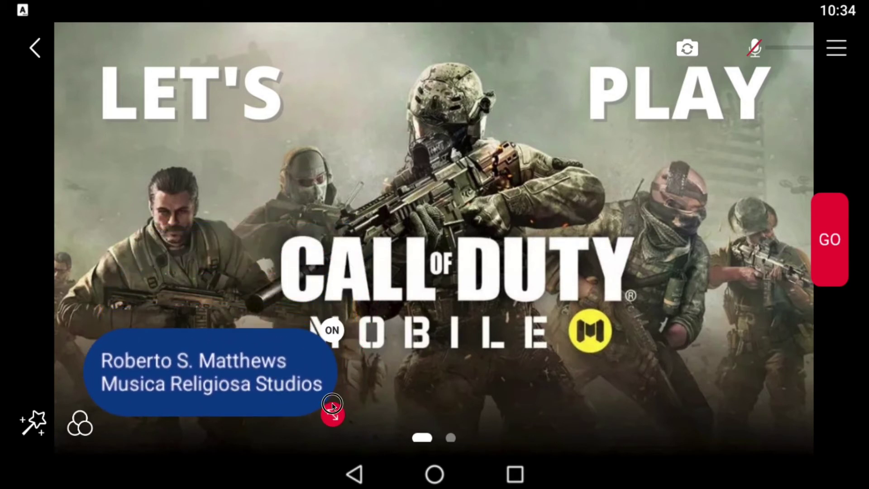
{"action": "left_click_drag", "start_coordinate": [334, 408], "coordinate": [337, 410]}
{"action": "left_click", "coordinate": [340, 328]}
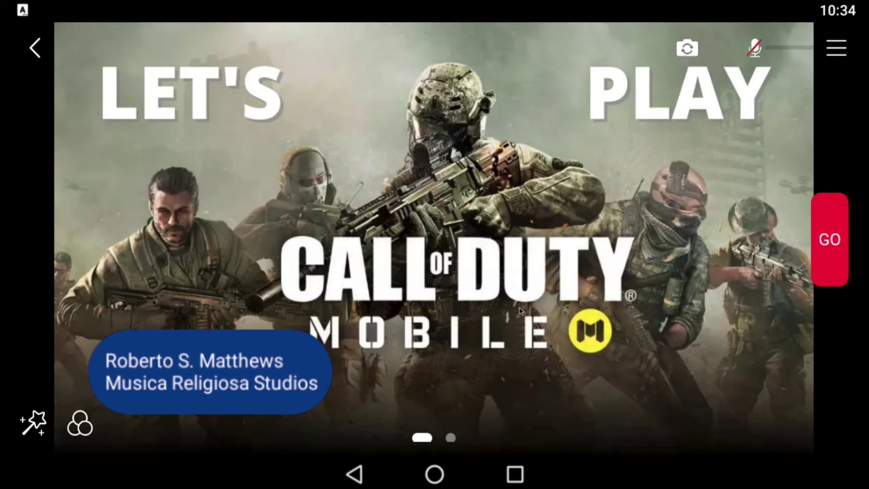
{"action": "left_click", "coordinate": [836, 48]}
Switch off the blue name caption and delete it from the text overlay list.
{"action": "left_click", "coordinate": [698, 112]}
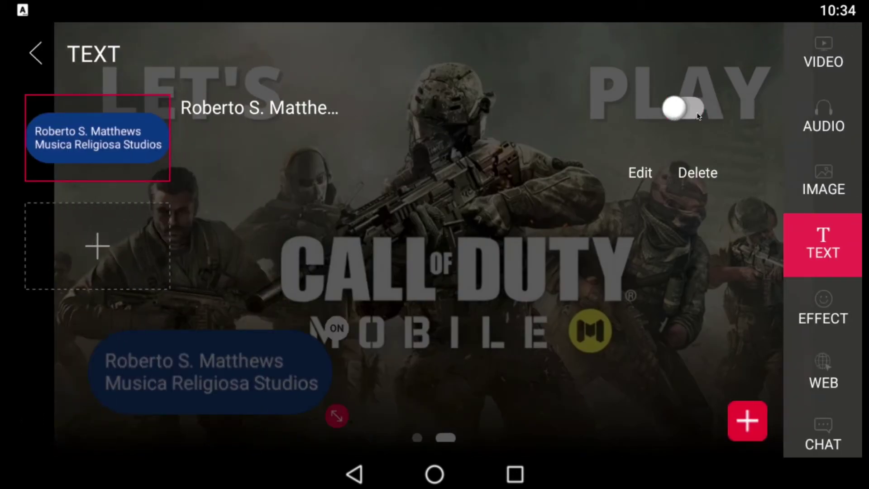
{"action": "left_click", "coordinate": [633, 179]}
{"action": "left_click_drag", "start_coordinate": [131, 156], "coordinate": [281, 285]}
{"action": "left_click", "coordinate": [814, 61]}
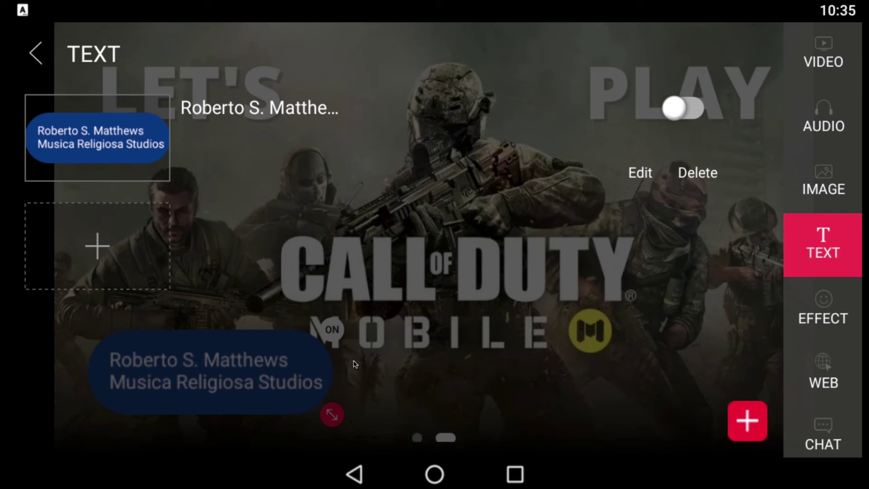
{"action": "left_click", "coordinate": [680, 176]}
{"action": "left_click", "coordinate": [206, 214]}
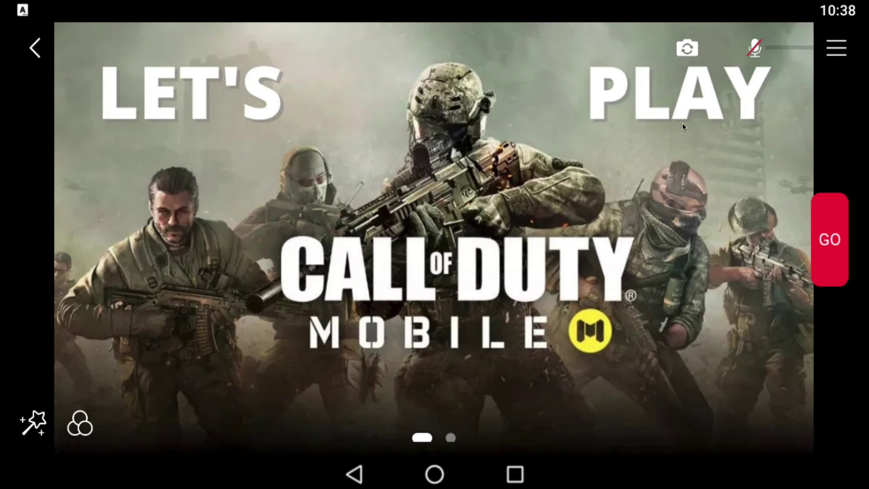
Add namePNG.png as image video source VIDEO3 and open its settings.
{"action": "left_click_drag", "start_coordinate": [759, 279], "coordinate": [259, 281]}
{"action": "left_click", "coordinate": [806, 61]}
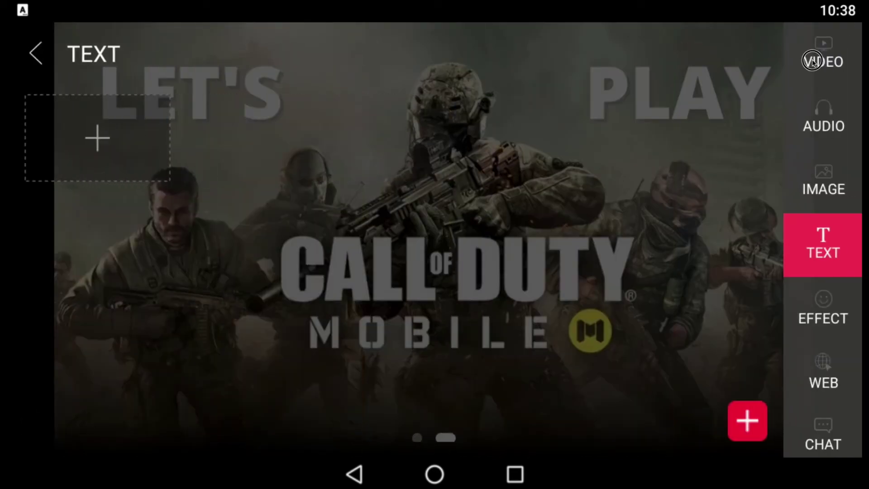
{"action": "left_click", "coordinate": [752, 421]}
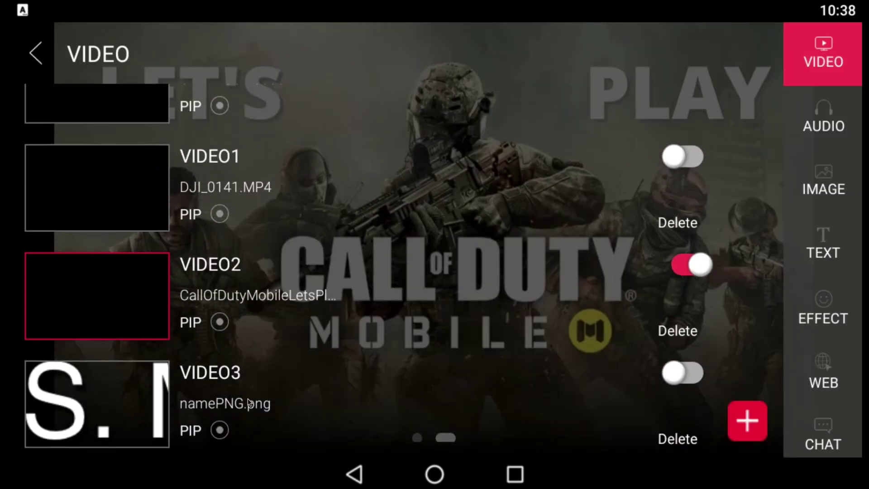
{"action": "left_click", "coordinate": [249, 401]}
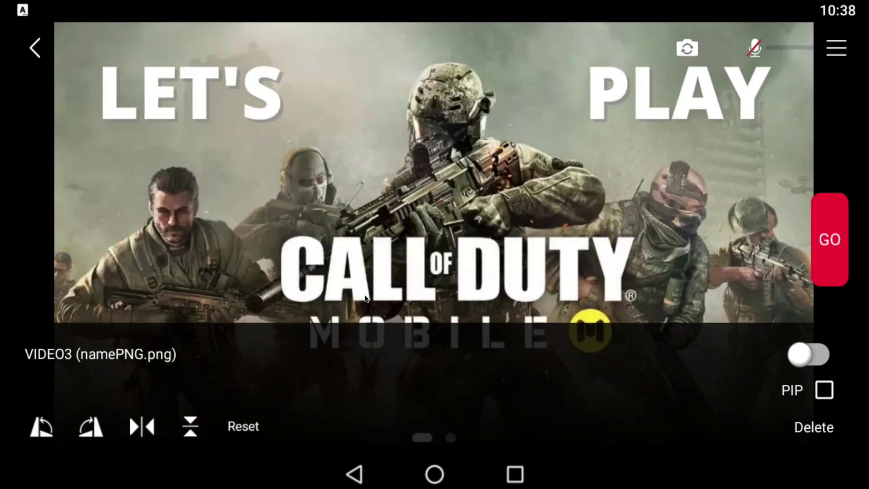
{"action": "left_click", "coordinate": [799, 354]}
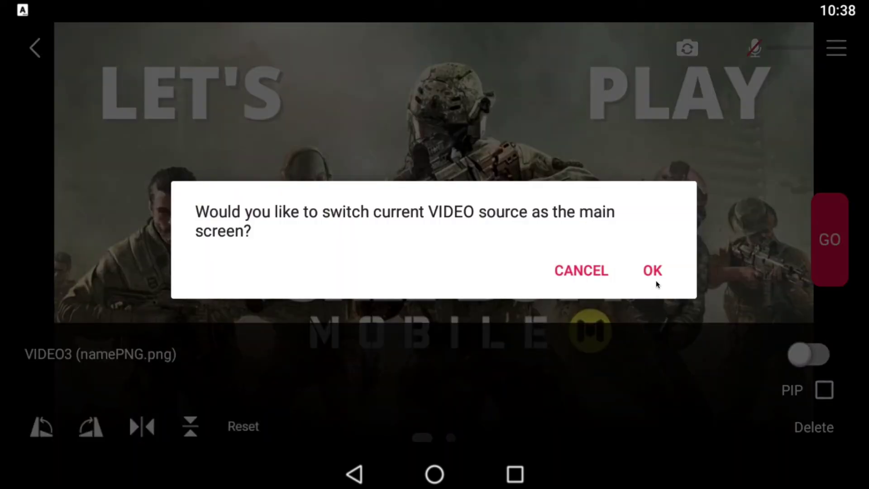
{"action": "left_click", "coordinate": [571, 270]}
Show namePNG.png picture-in-picture, shrink it, and fix it along the preview's bottom edge.
{"action": "left_click", "coordinate": [824, 390]}
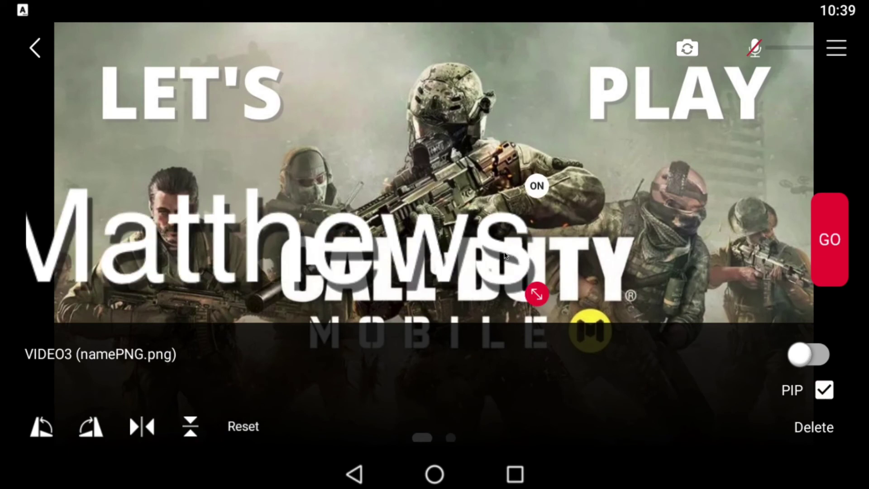
{"action": "left_click_drag", "start_coordinate": [532, 278], "coordinate": [463, 200]}
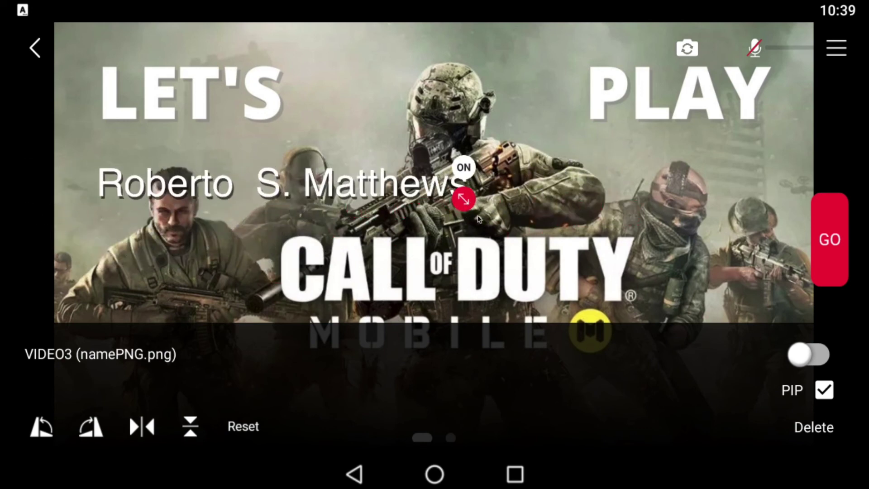
{"action": "left_click_drag", "start_coordinate": [391, 184], "coordinate": [586, 157]}
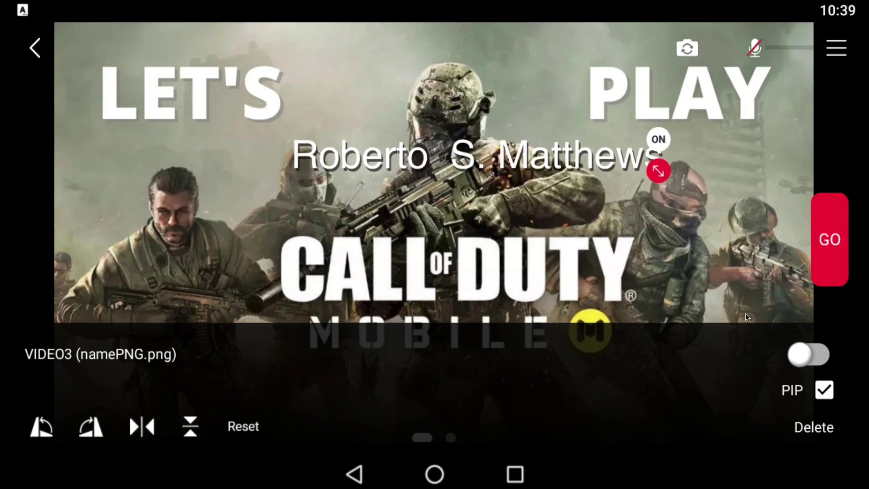
{"action": "left_click_drag", "start_coordinate": [509, 167], "coordinate": [636, 408]}
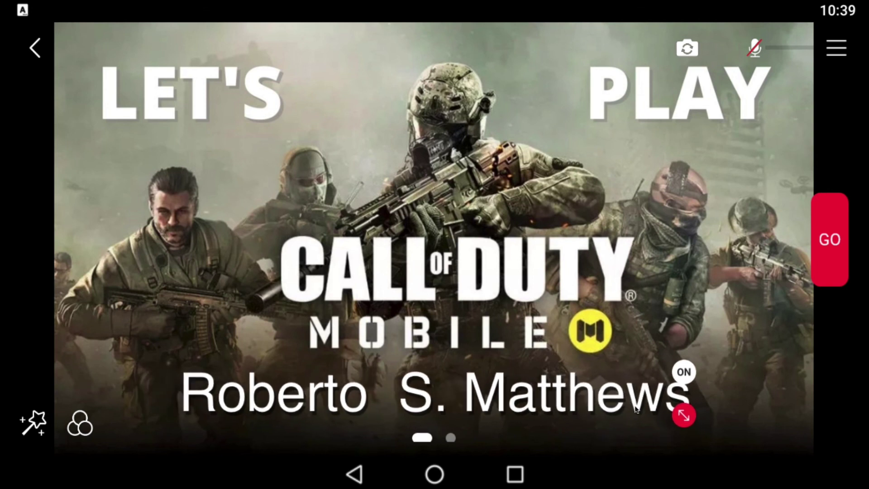
{"action": "left_click", "coordinate": [685, 375]}
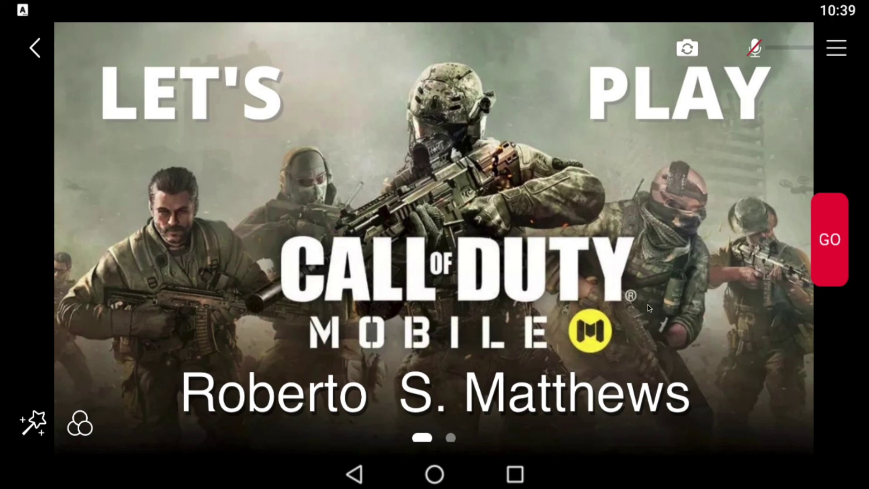
{"action": "left_click_drag", "start_coordinate": [462, 294], "coordinate": [94, 321]}
{"action": "scroll", "coordinate": [444, 343], "scroll_direction": "down", "scroll_amount": 2}
Switch off the VIDEO3 namePNG.png source and its picture-in-picture overlay.
{"action": "left_click", "coordinate": [691, 372]}
{"action": "left_click", "coordinate": [222, 431]}
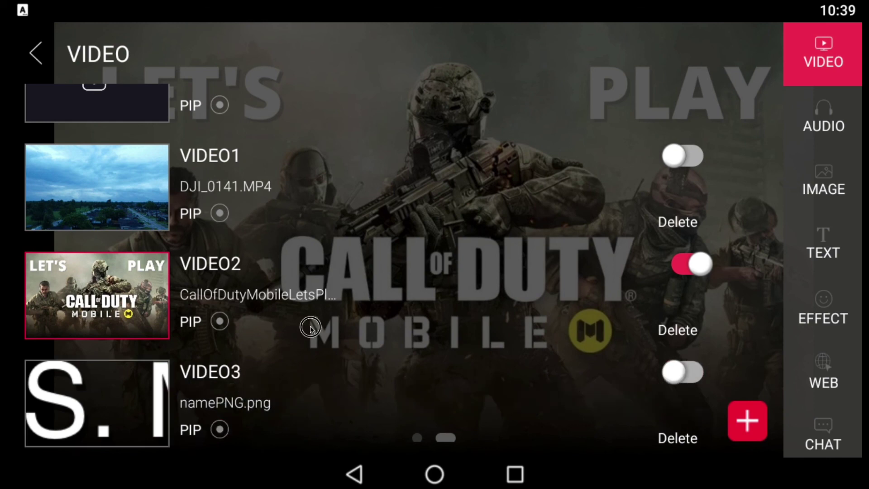
{"action": "left_click_drag", "start_coordinate": [227, 377], "coordinate": [615, 404]}
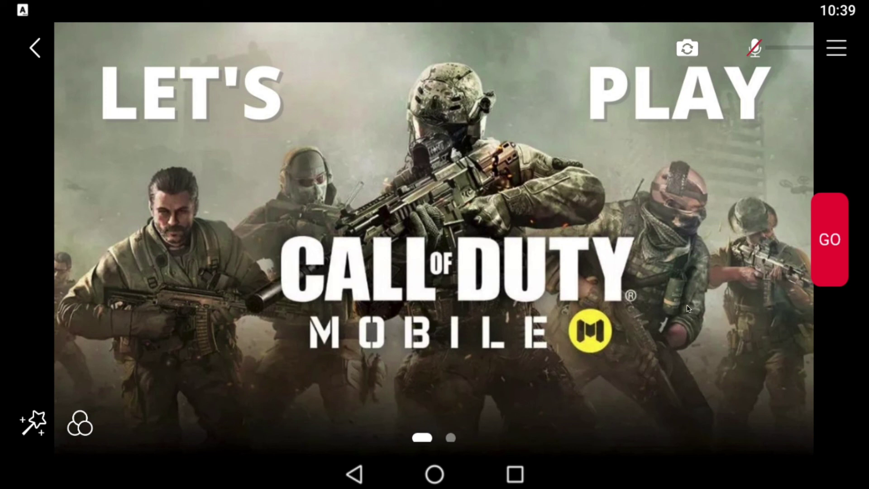